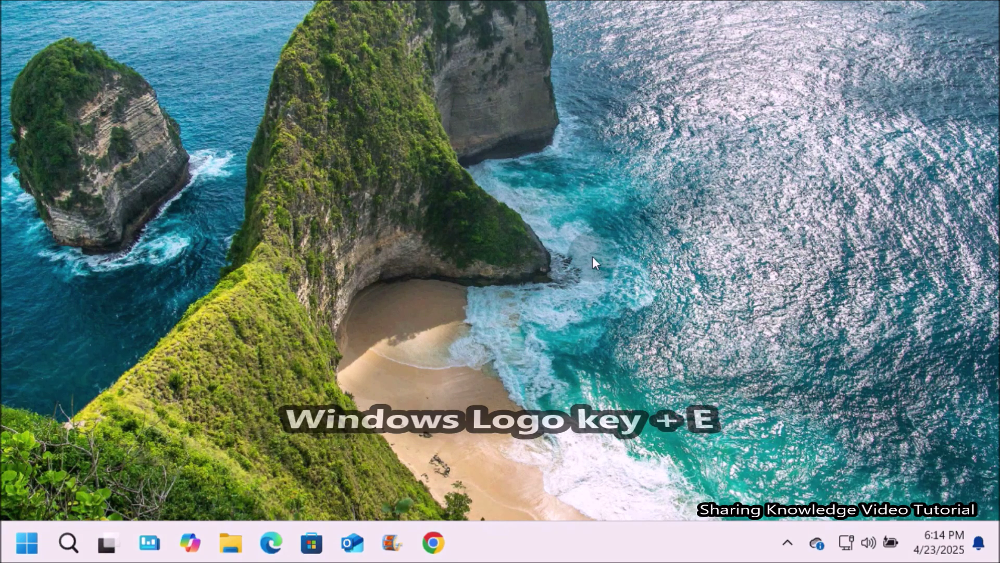
- From File Explorer, open This PC's Properties to show its System > About device specifications
{"action": "key", "text": "super+e"}
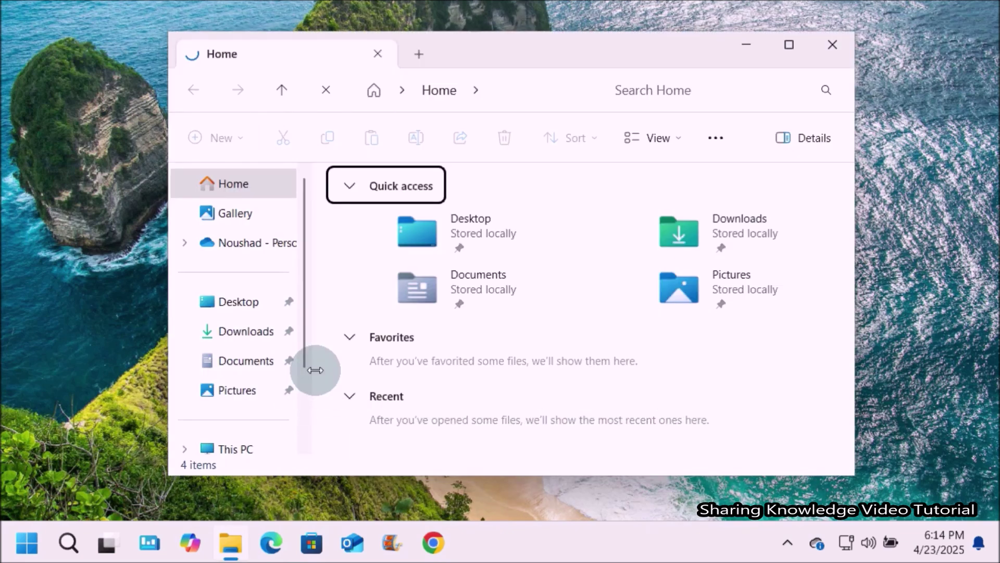
{"action": "scroll", "coordinate": [313, 364], "scroll_direction": "down", "scroll_amount": 2}
{"action": "right_click", "coordinate": [237, 385]}
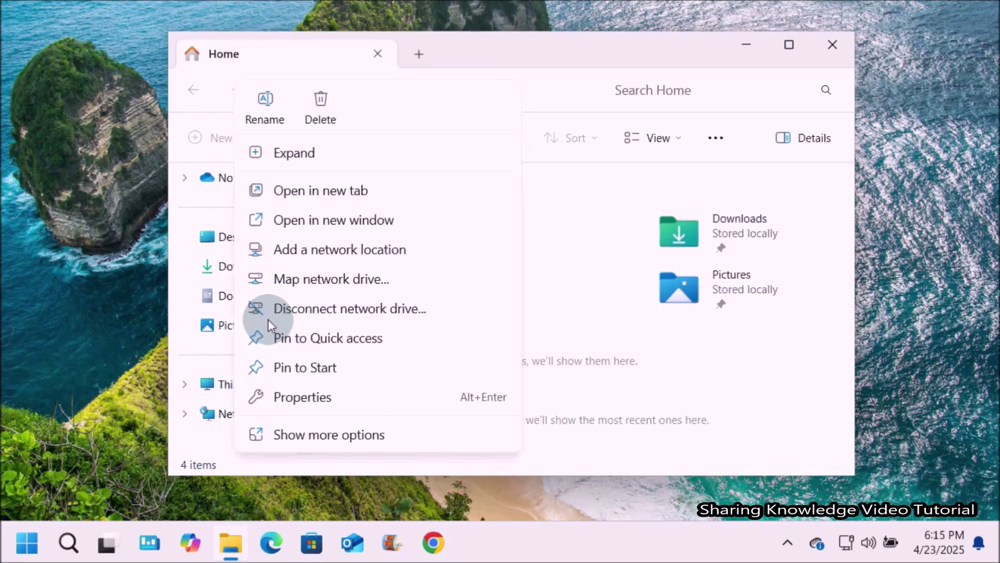
{"action": "left_click", "coordinate": [307, 398]}
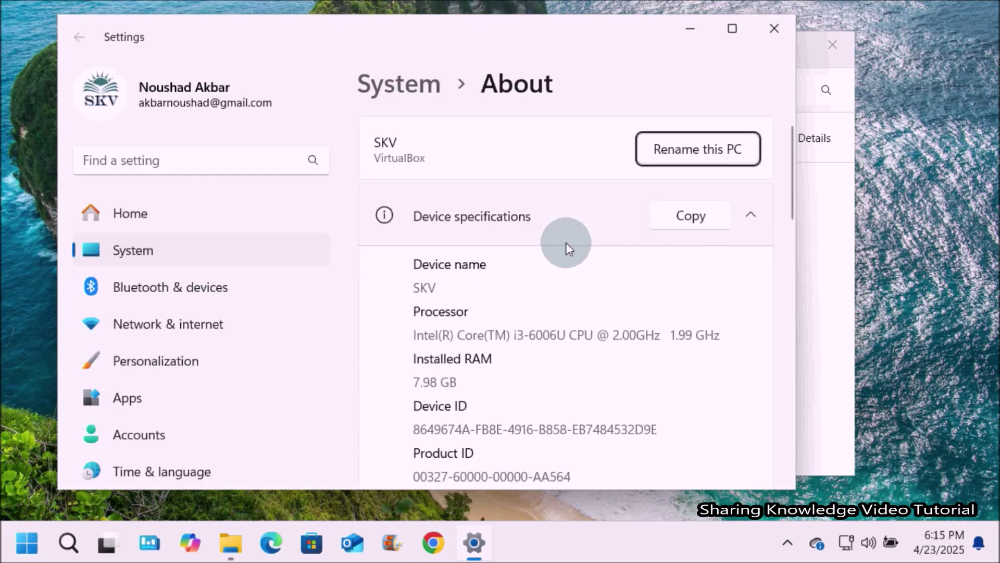
- Scroll the About page and choose Advanced system settings to open System Properties
{"action": "scroll", "coordinate": [566, 243], "scroll_direction": "down", "scroll_amount": 5}
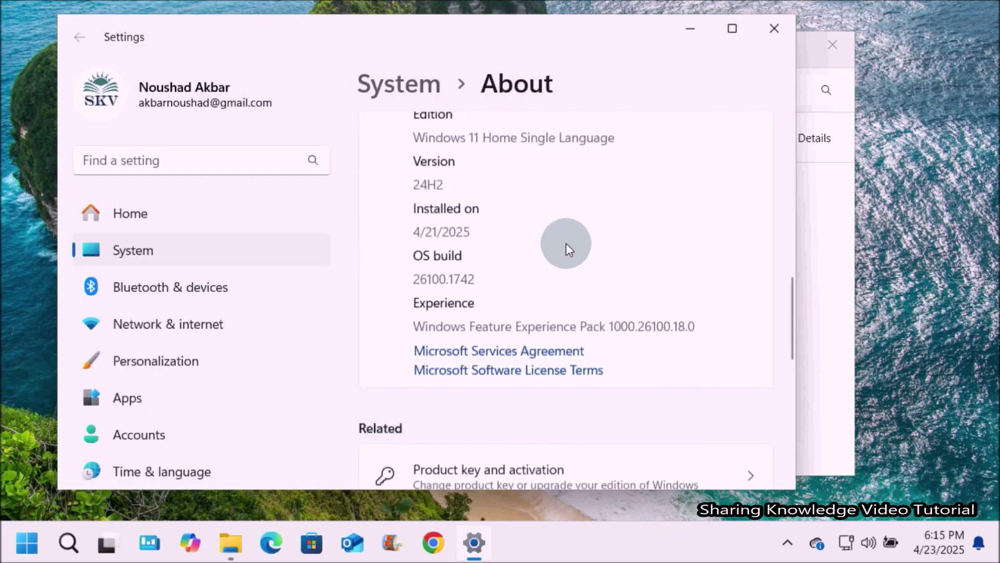
{"action": "scroll", "coordinate": [521, 299], "scroll_direction": "up", "scroll_amount": 2}
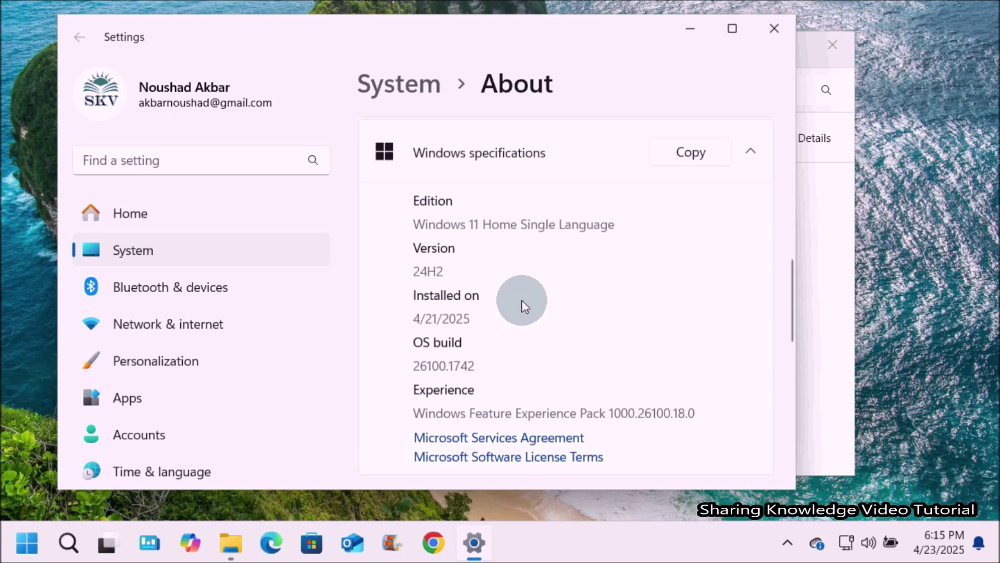
{"action": "scroll", "coordinate": [522, 300], "scroll_direction": "up", "scroll_amount": 3}
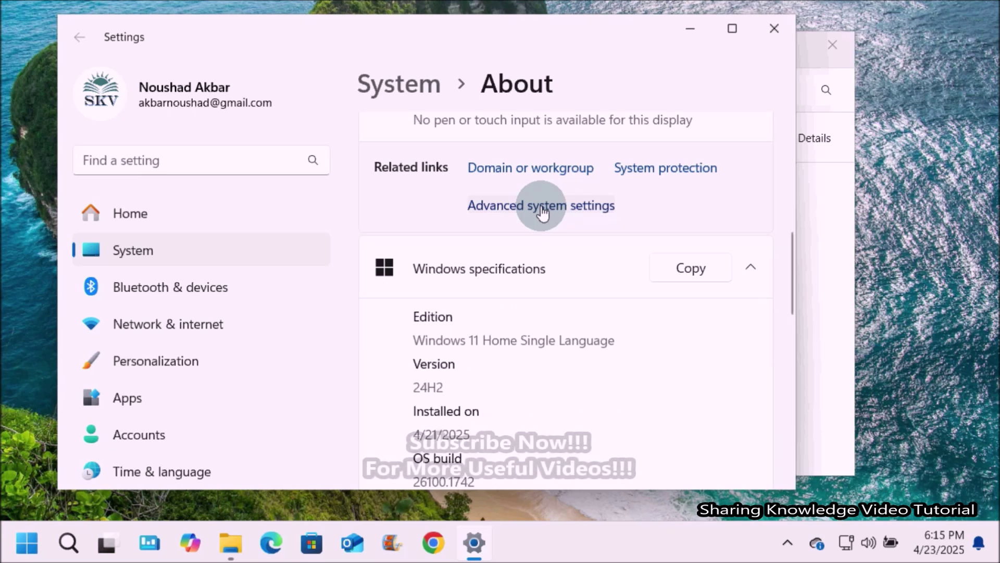
{"action": "left_click", "coordinate": [541, 206]}
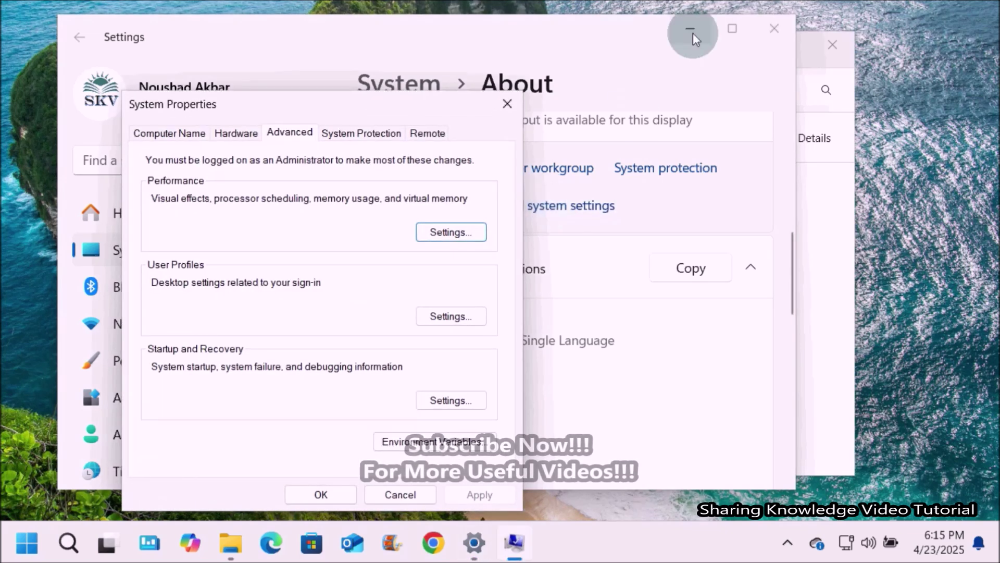
- Minimize Settings and File Explorer and move System Properties toward the screen centre
{"action": "left_click", "coordinate": [690, 30]}
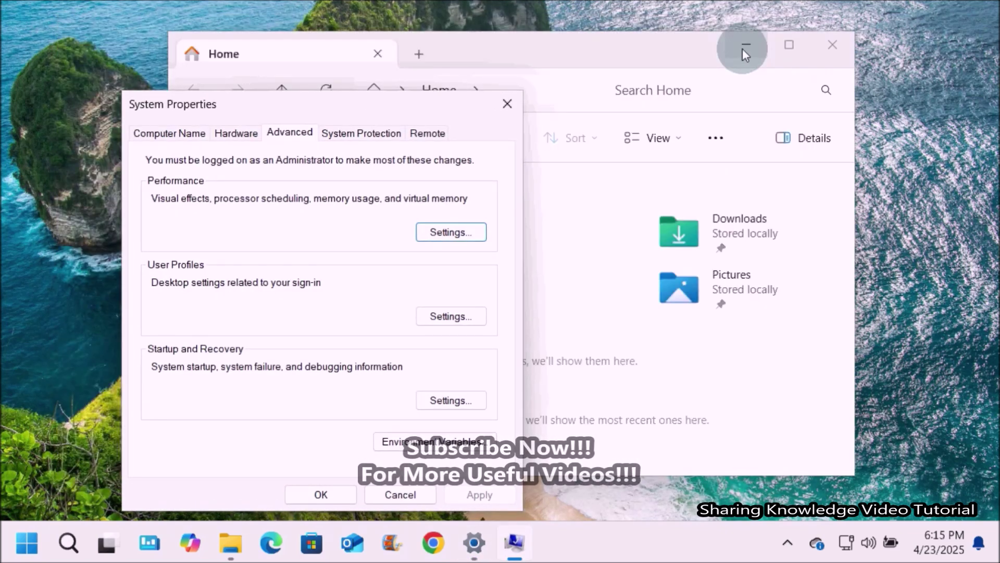
{"action": "left_click", "coordinate": [744, 48]}
{"action": "left_click_drag", "start_coordinate": [356, 111], "coordinate": [540, 62]}
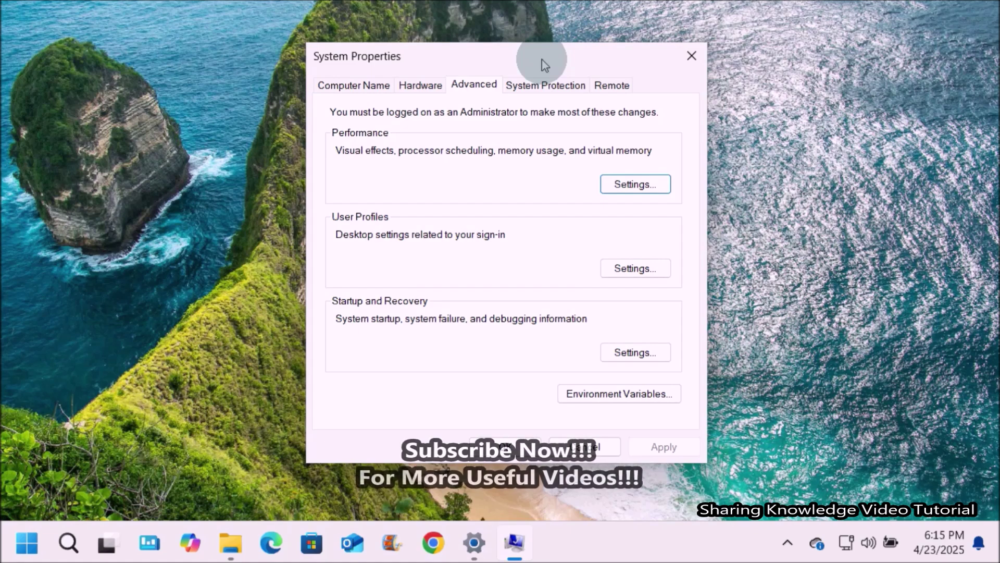
- Review computer name SKV and workgroup WORKGROUP in the rename dialog, cancelling without changes
{"action": "left_click", "coordinate": [359, 88]}
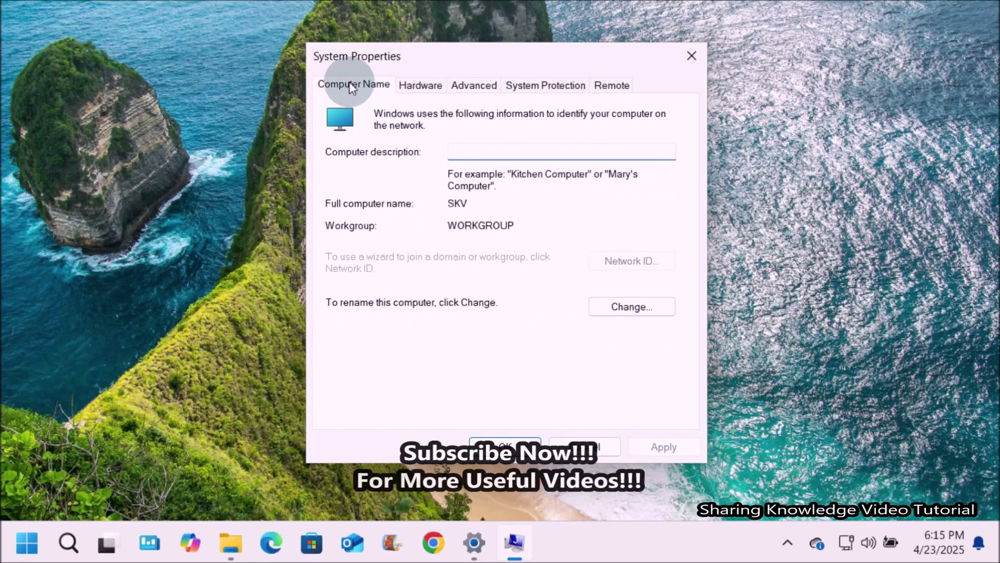
{"action": "left_click", "coordinate": [623, 310]}
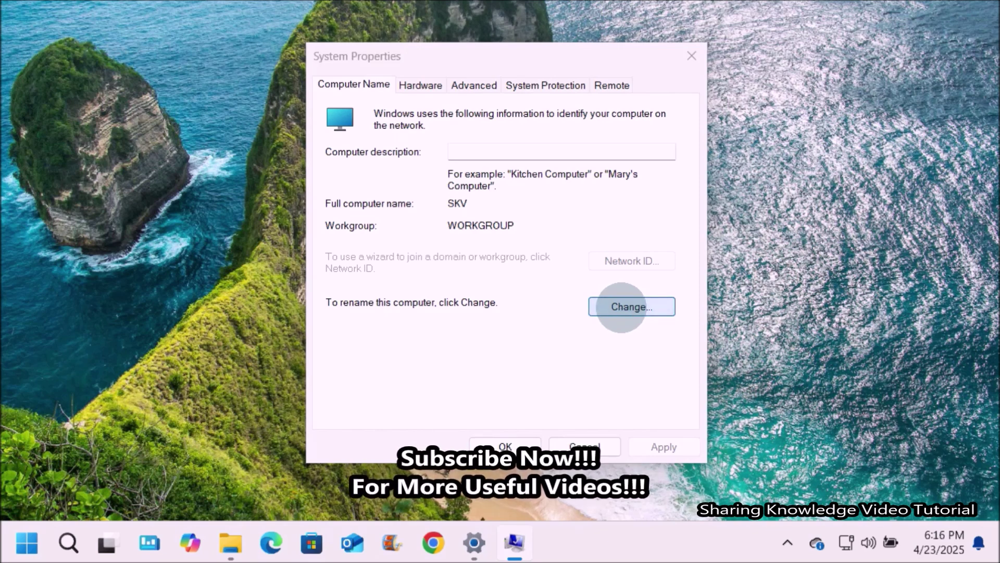
{"action": "left_click", "coordinate": [428, 360]}
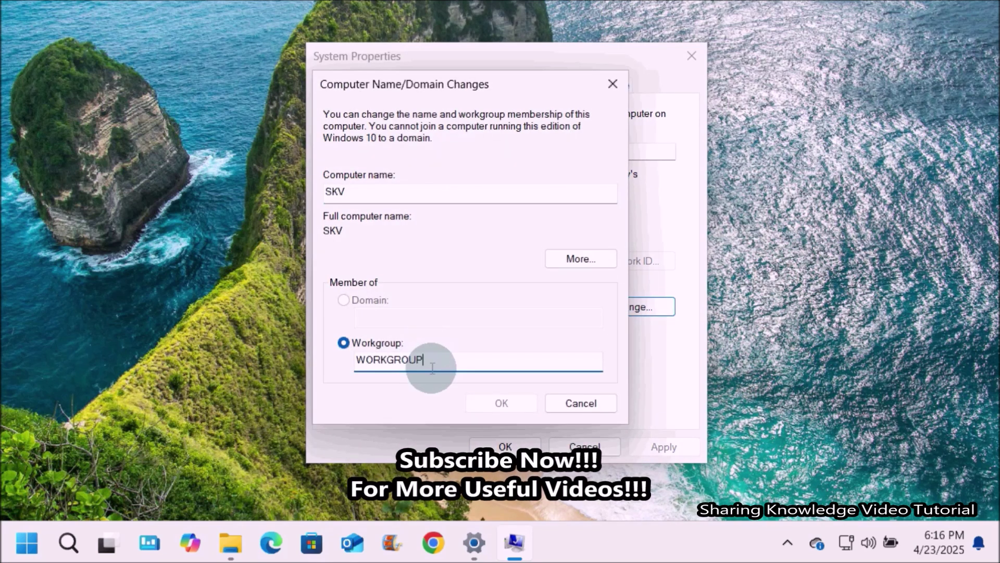
{"action": "left_click", "coordinate": [573, 401]}
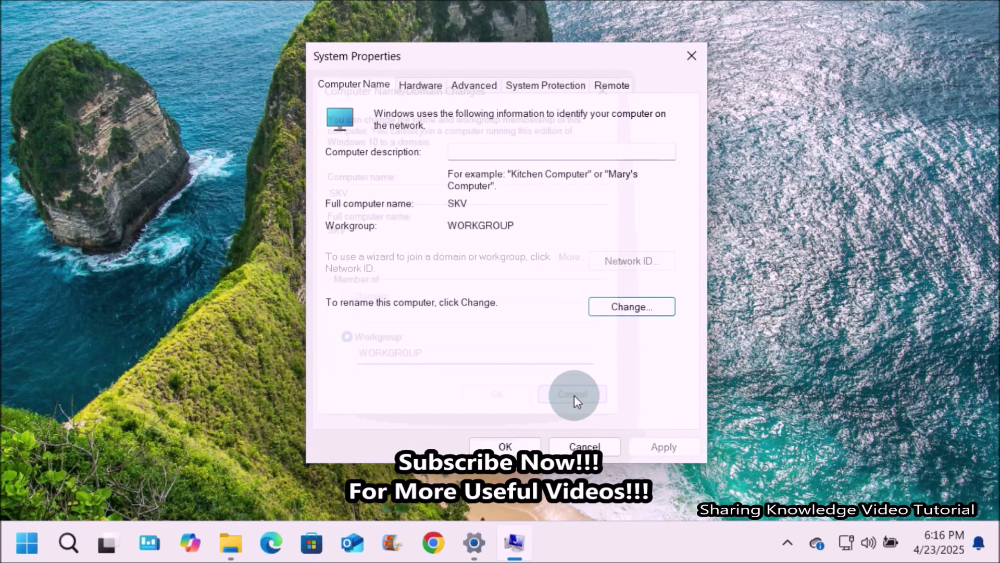
{"action": "left_click", "coordinate": [418, 87]}
- Open Device Manager, move it right, and make it taller to show every category
{"action": "left_click", "coordinate": [558, 186]}
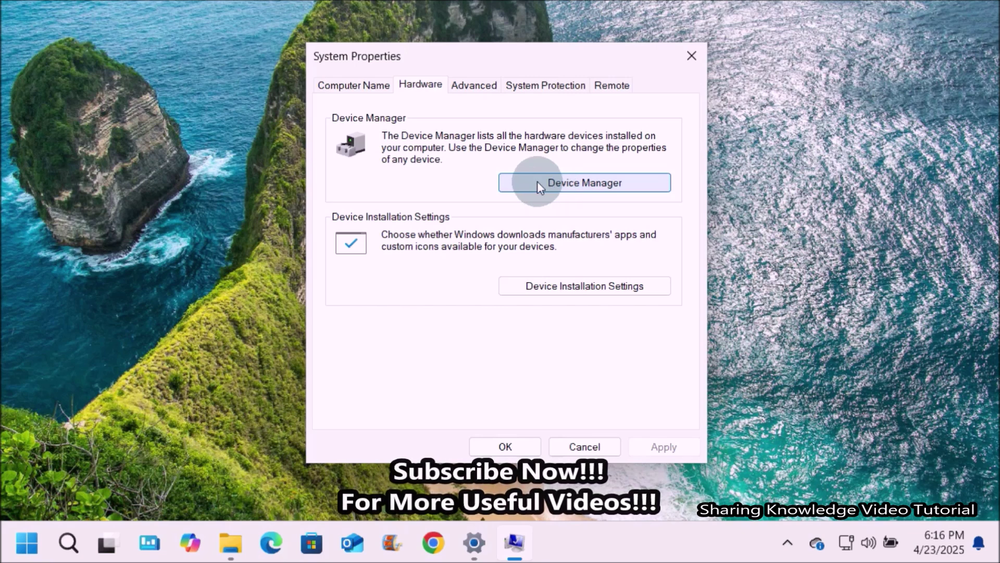
{"action": "left_click", "coordinate": [537, 181]}
{"action": "left_click_drag", "start_coordinate": [373, 46], "coordinate": [596, 16]}
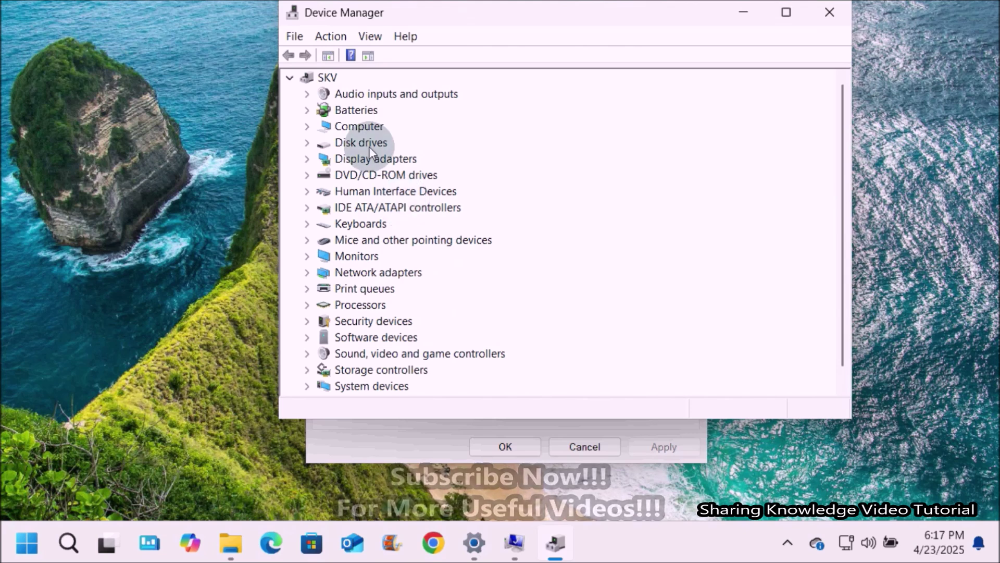
{"action": "scroll", "coordinate": [385, 240], "scroll_direction": "down", "scroll_amount": 1}
{"action": "scroll", "coordinate": [391, 270], "scroll_direction": "up", "scroll_amount": 1}
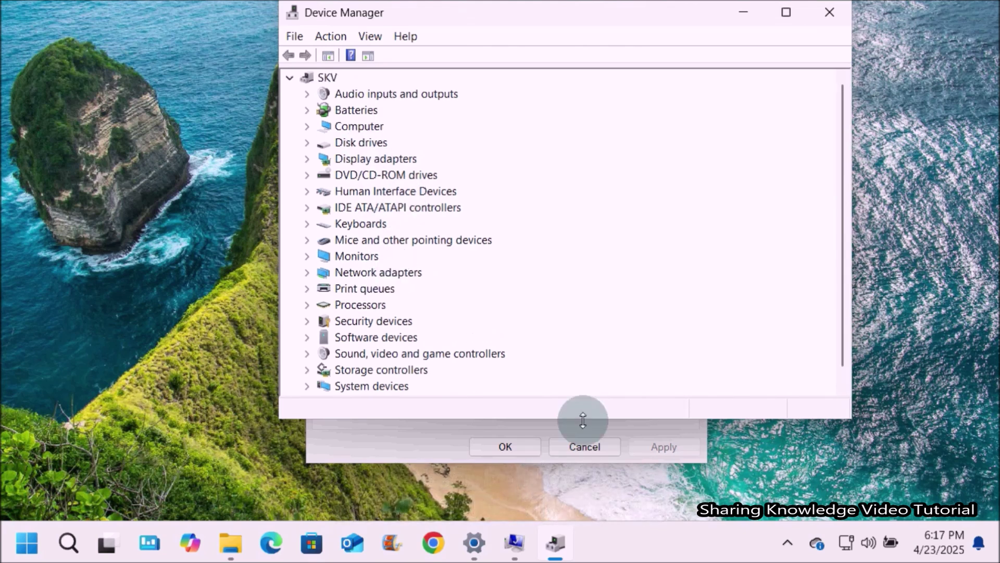
{"action": "left_click_drag", "start_coordinate": [583, 419], "coordinate": [583, 452]}
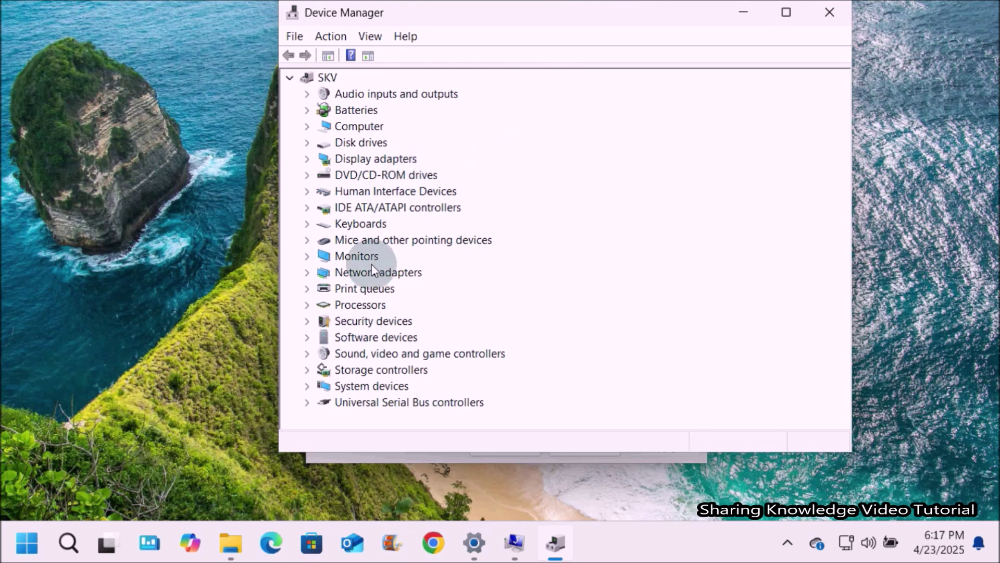
- Expand Keyboards, view the Standard PS/2 Keyboard's options, then close Device Manager
{"action": "left_click", "coordinate": [306, 224]}
{"action": "left_click", "coordinate": [373, 238]}
{"action": "right_click", "coordinate": [373, 239]}
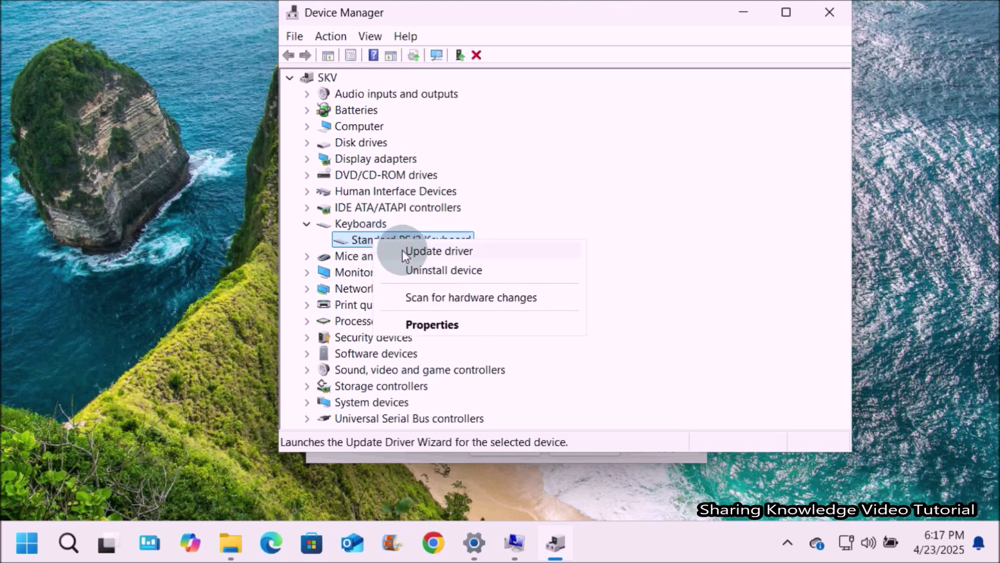
{"action": "left_click", "coordinate": [828, 12]}
{"action": "left_click", "coordinate": [828, 12]}
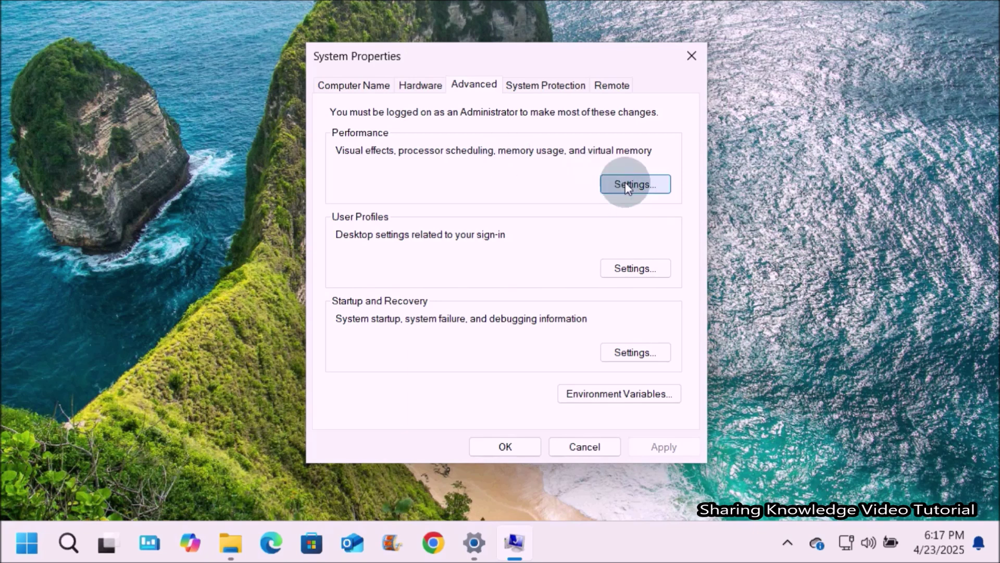
{"action": "left_click", "coordinate": [627, 187]}
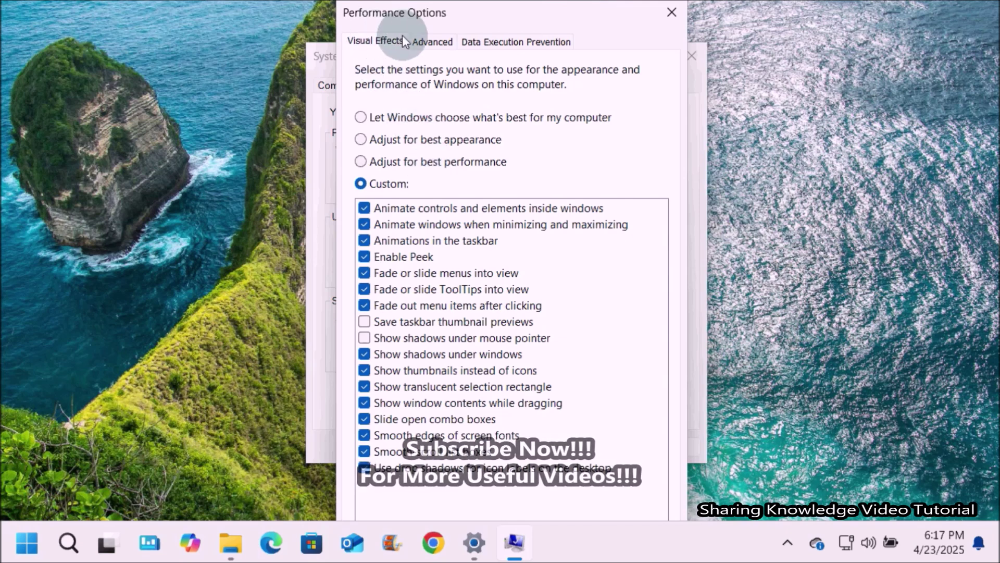
{"action": "left_click", "coordinate": [435, 39]}
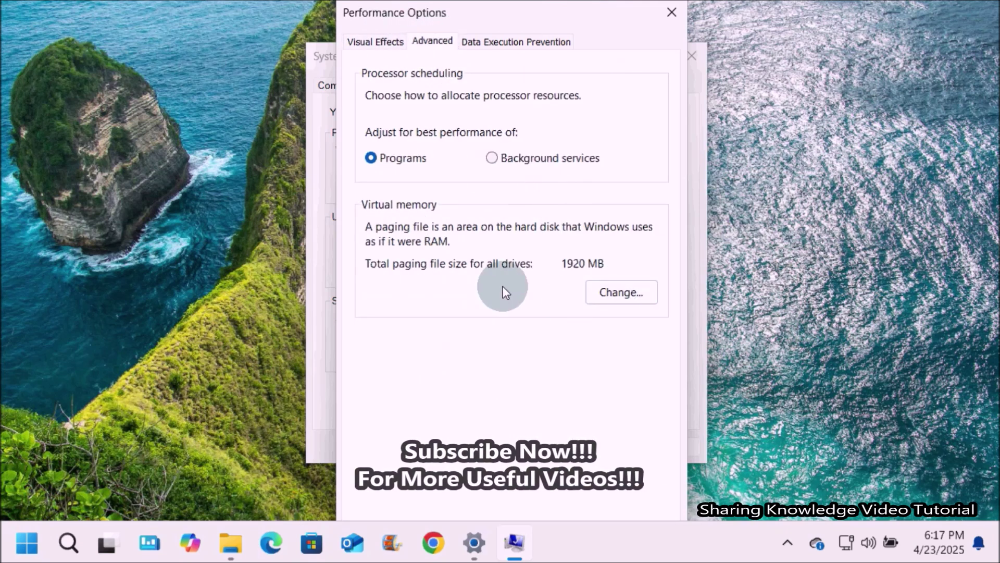
{"action": "left_click", "coordinate": [668, 12]}
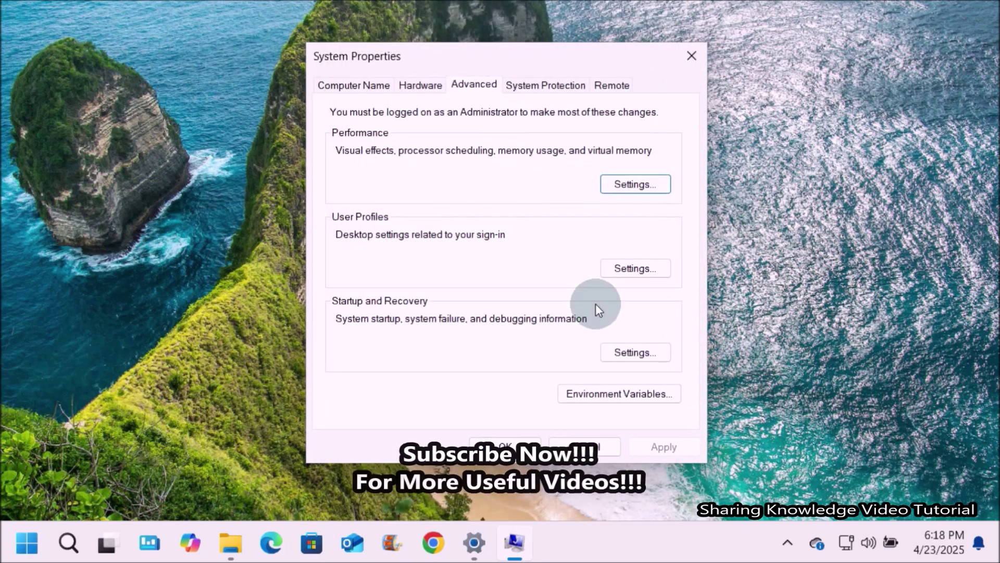
- Turn on system protection for Local Disk (C:), then open and dismiss the restore point prompt
{"action": "left_click", "coordinate": [554, 86]}
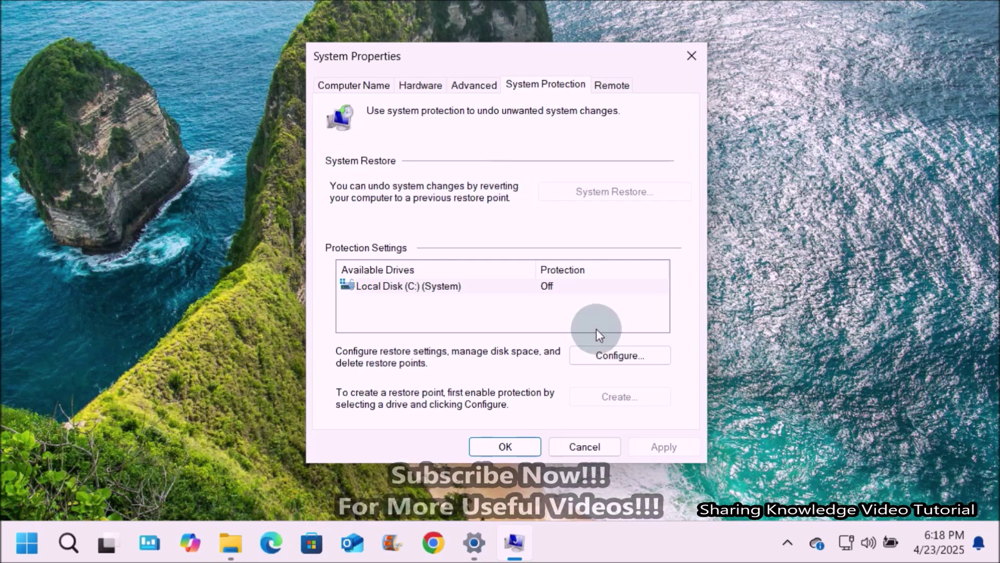
{"action": "left_click", "coordinate": [616, 358]}
{"action": "left_click", "coordinate": [390, 186]}
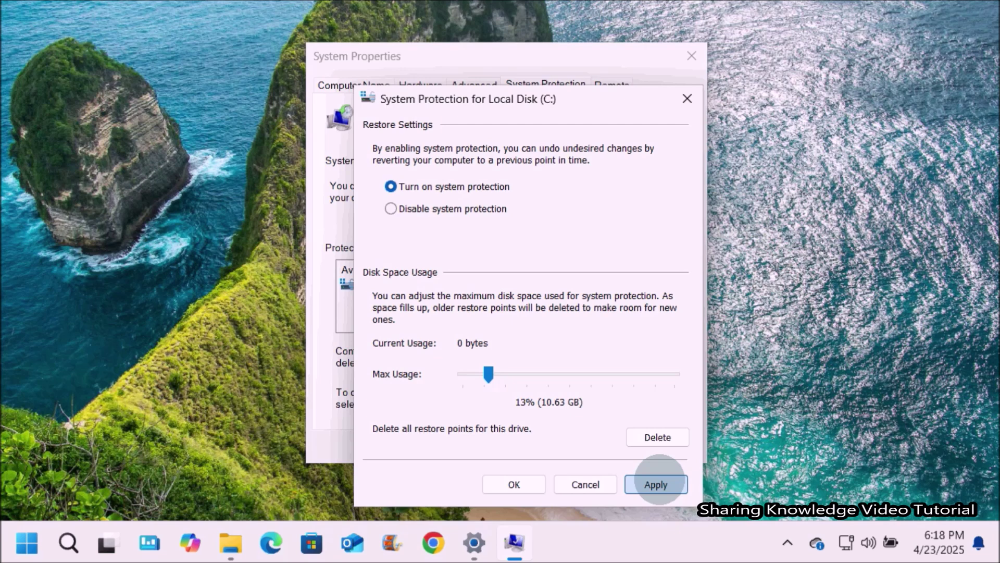
{"action": "left_click", "coordinate": [658, 484]}
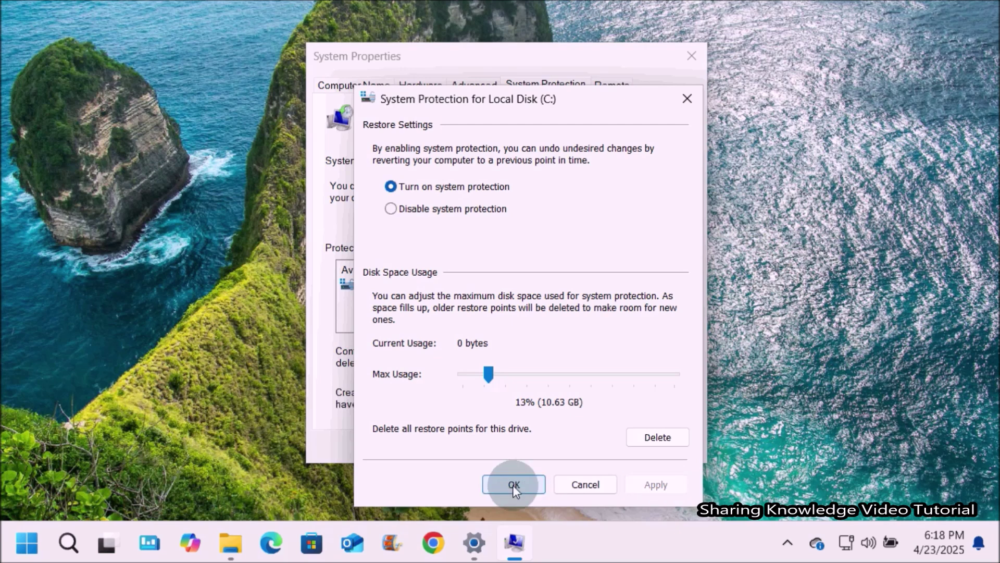
{"action": "left_click", "coordinate": [513, 485]}
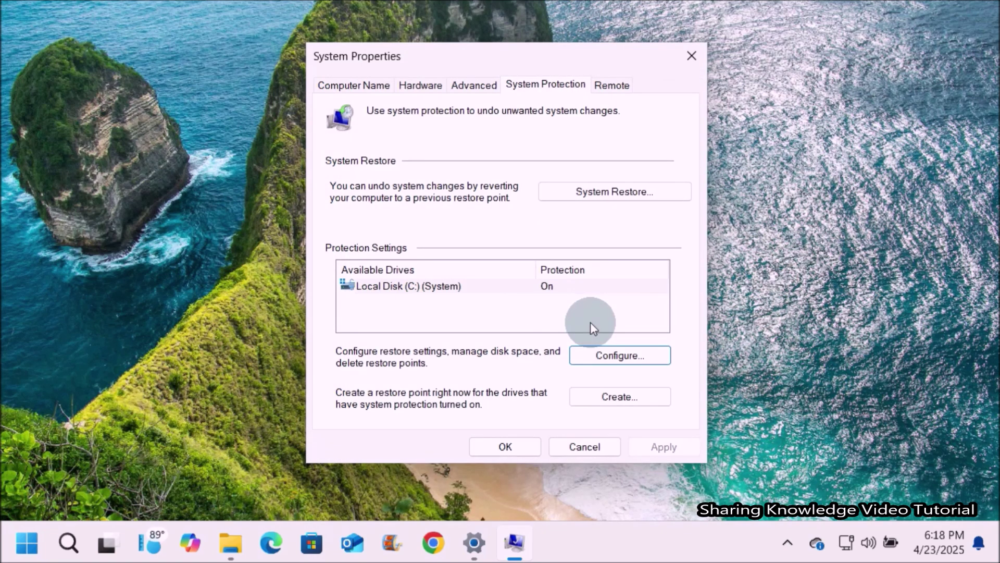
{"action": "left_click", "coordinate": [625, 396]}
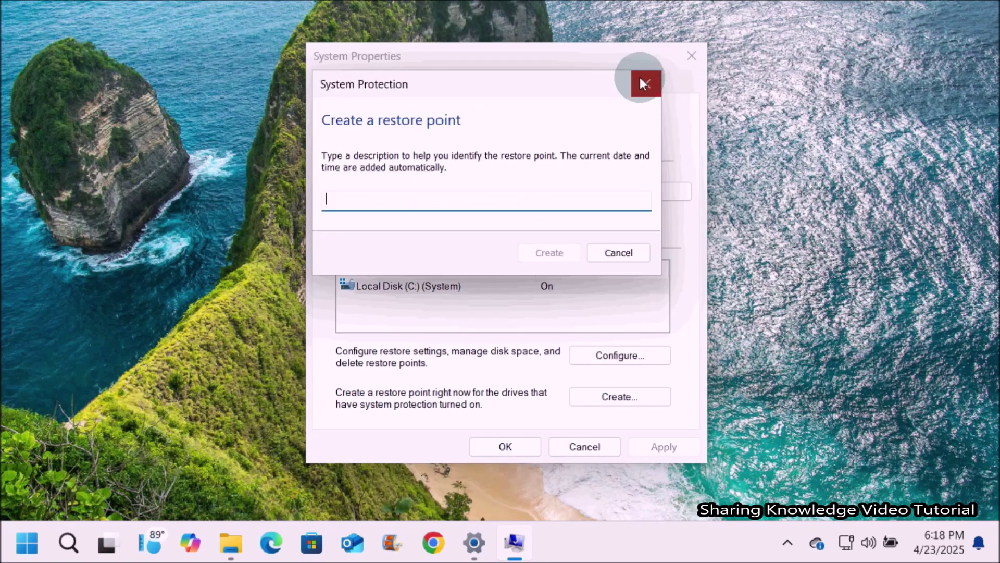
{"action": "left_click", "coordinate": [642, 82]}
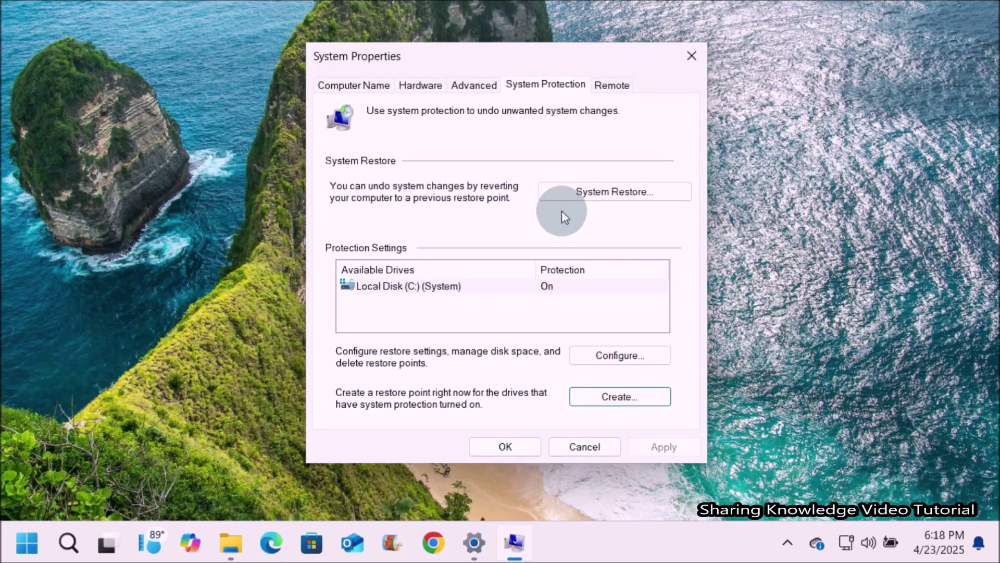
- View the Remote tab's Advanced Remote Assistance settings, cancel them, and close System Properties keeping changes
{"action": "left_click", "coordinate": [610, 84]}
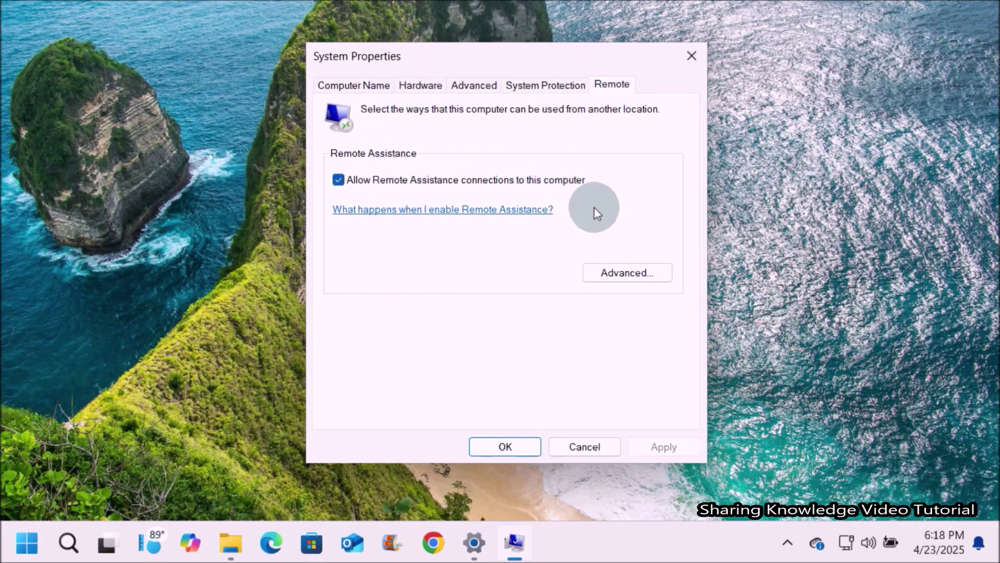
{"action": "left_click", "coordinate": [625, 273]}
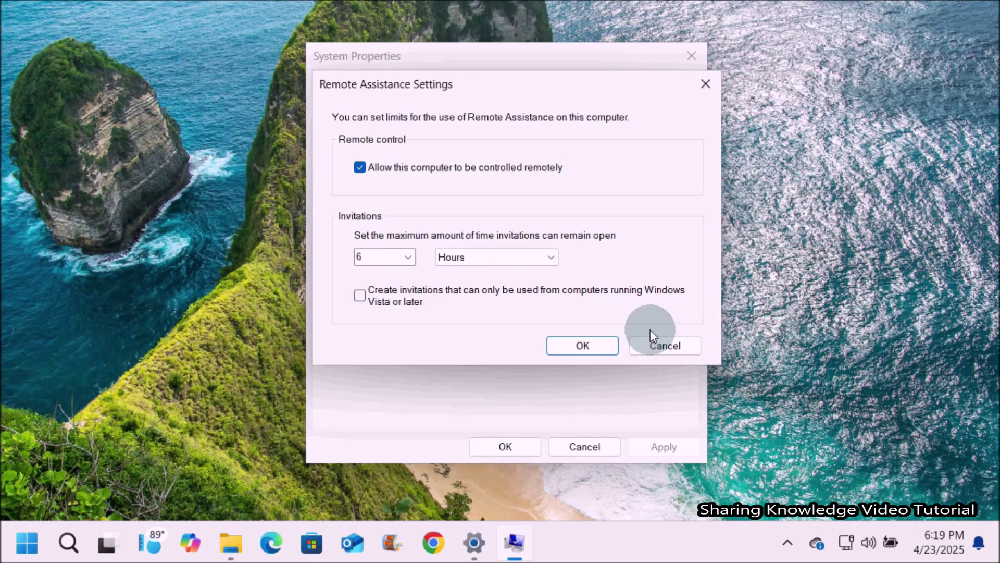
{"action": "left_click", "coordinate": [674, 344]}
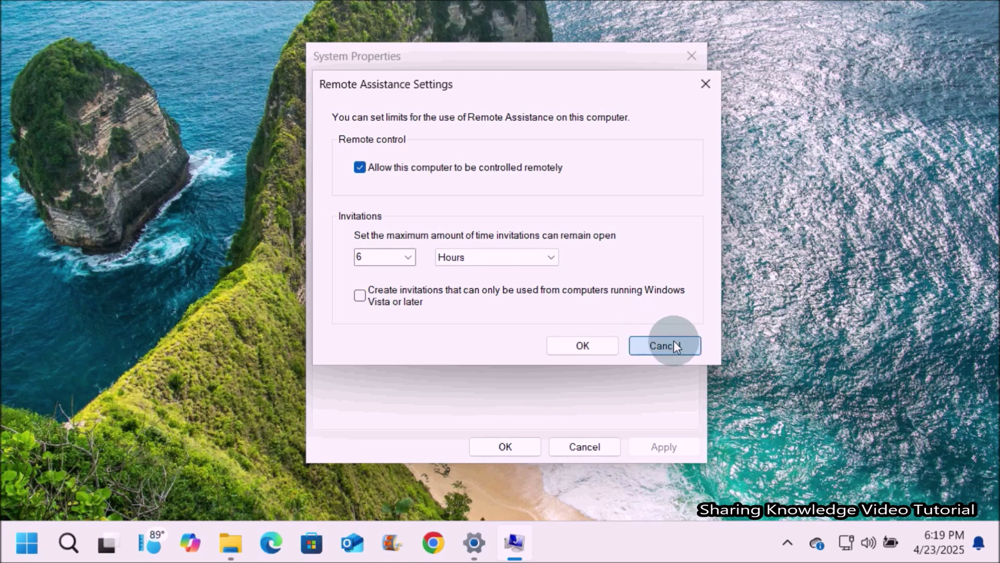
{"action": "left_click", "coordinate": [674, 344]}
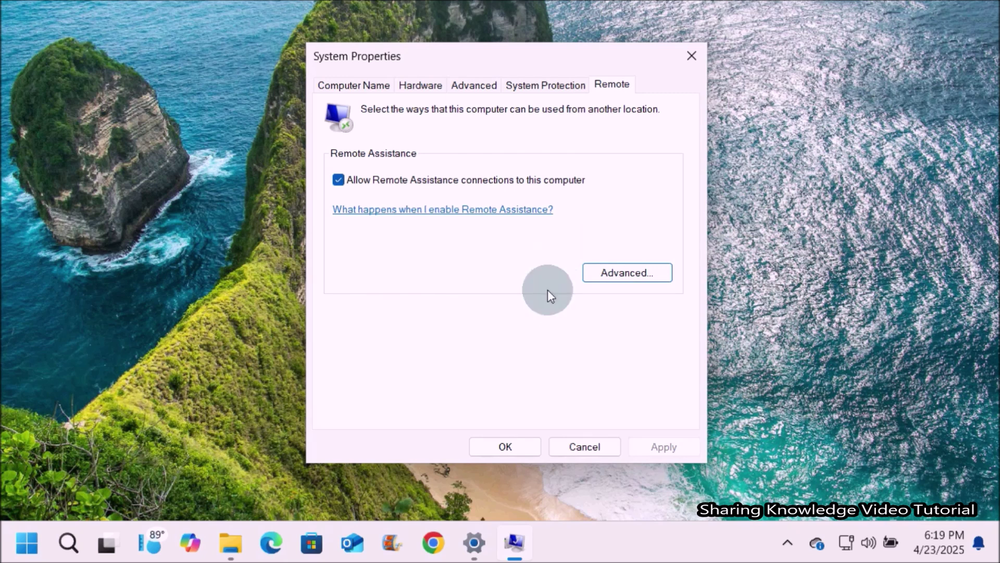
{"action": "left_click", "coordinate": [518, 446]}
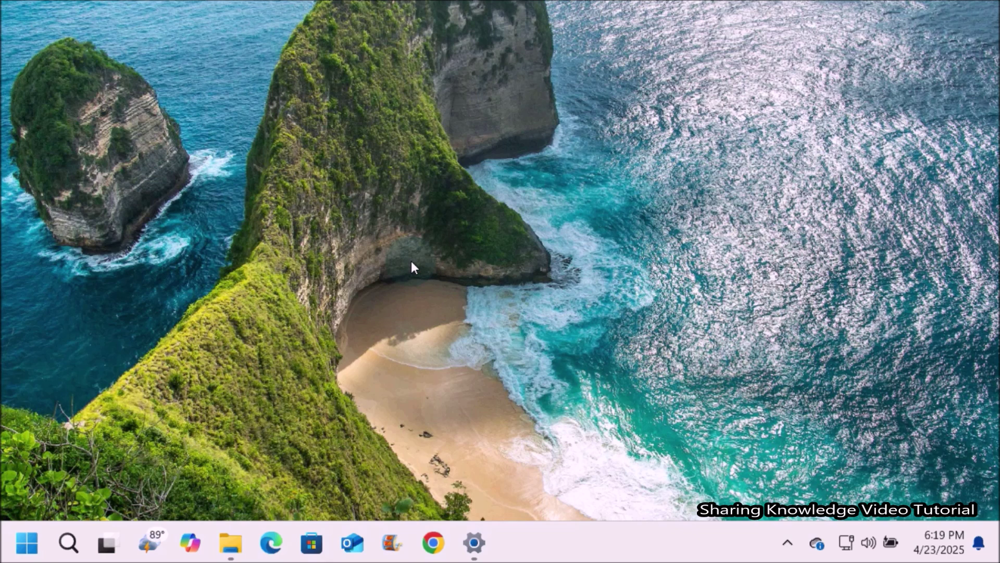